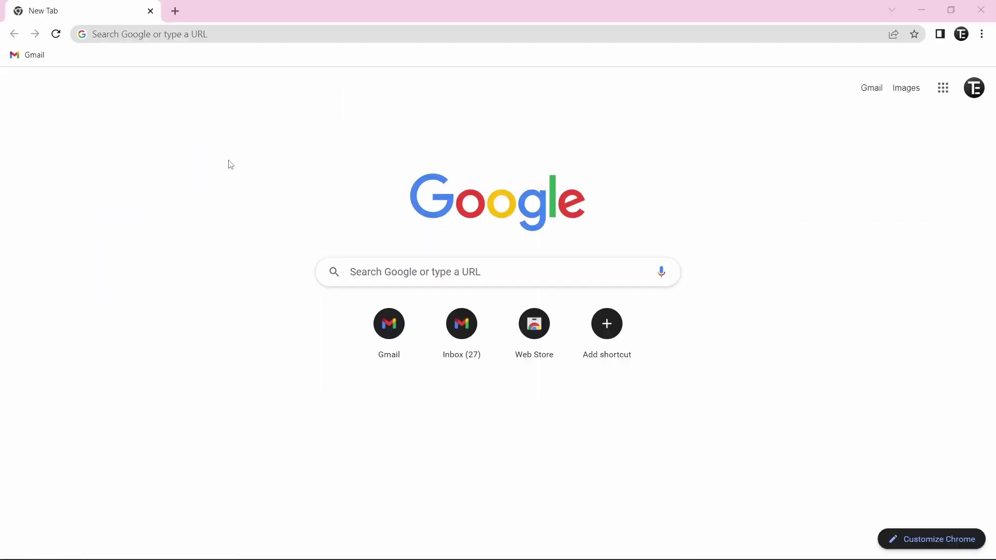
# Open the Gmail inbox from the Chrome bookmarks bar
pyautogui.click(32, 57)
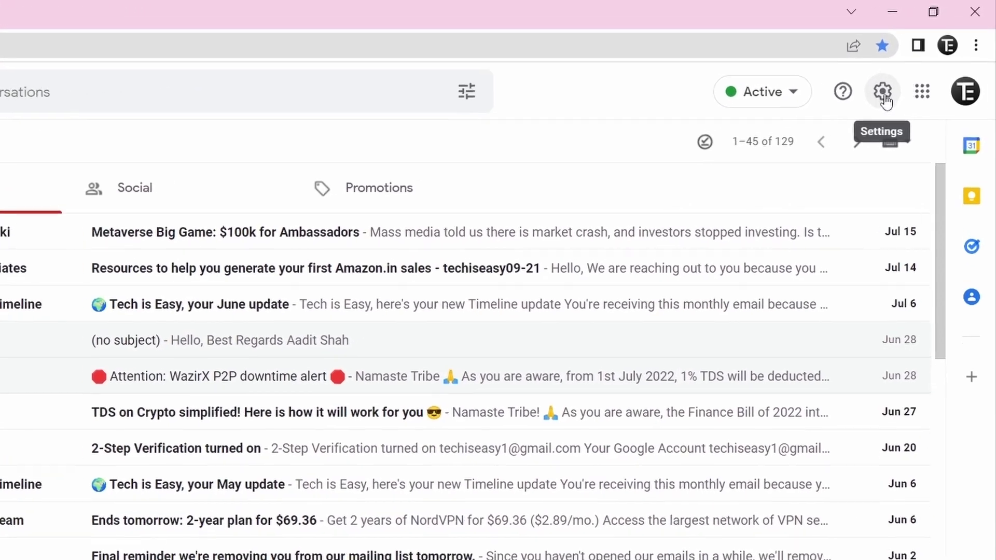
# Go from the Quick settings panel to 'See all settings' to reach the General settings
pyautogui.click(885, 96)
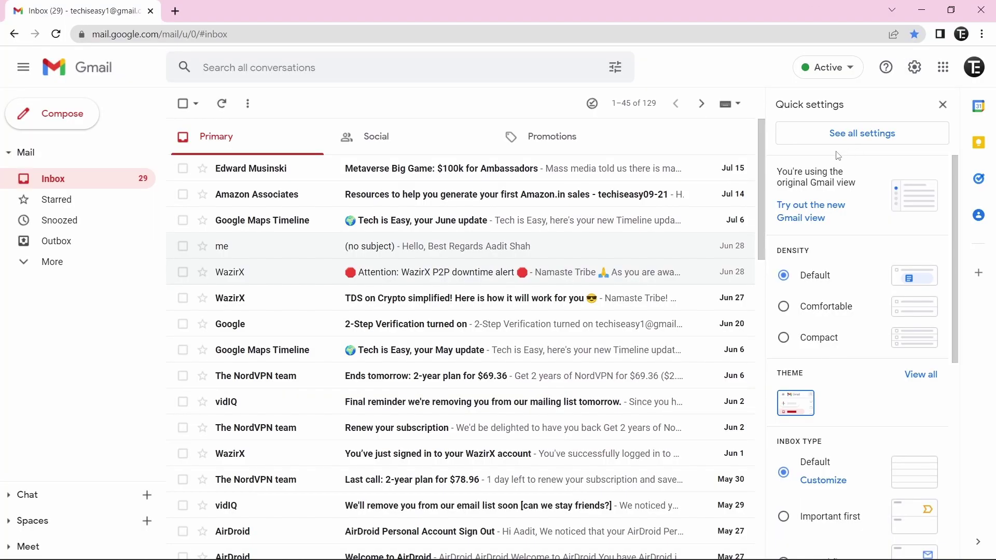
pyautogui.click(880, 136)
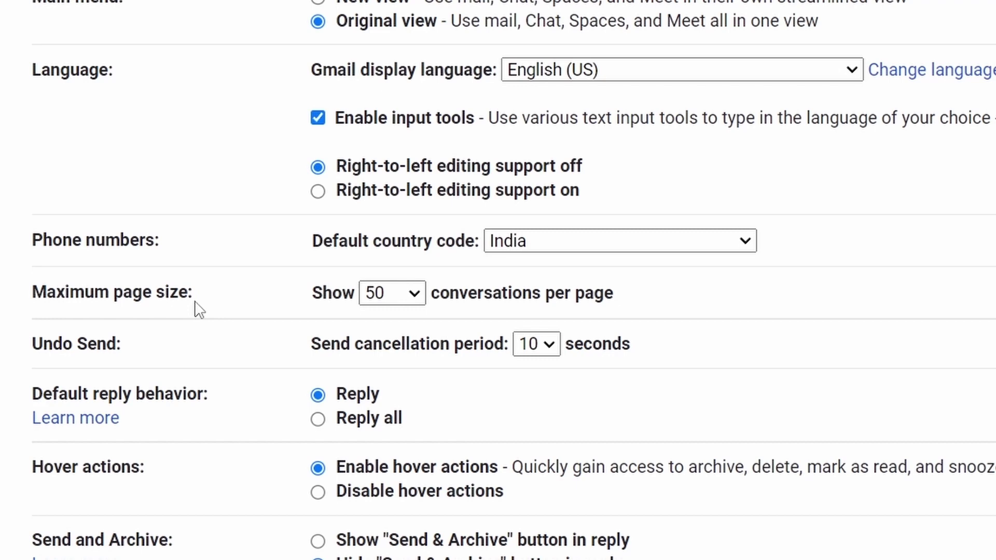
# Change the maximum page size from 50 to 100 conversations per page
pyautogui.click(411, 300)
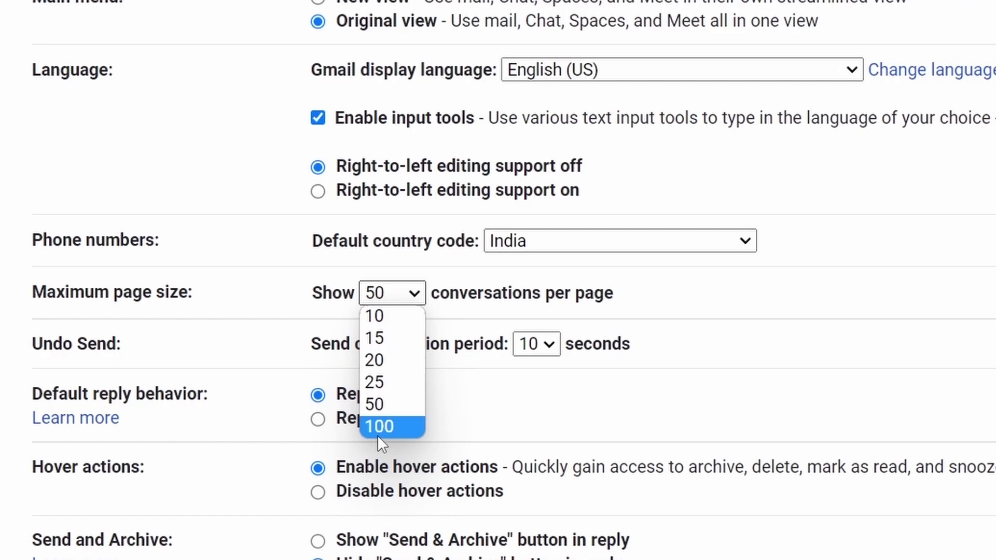
pyautogui.click(377, 432)
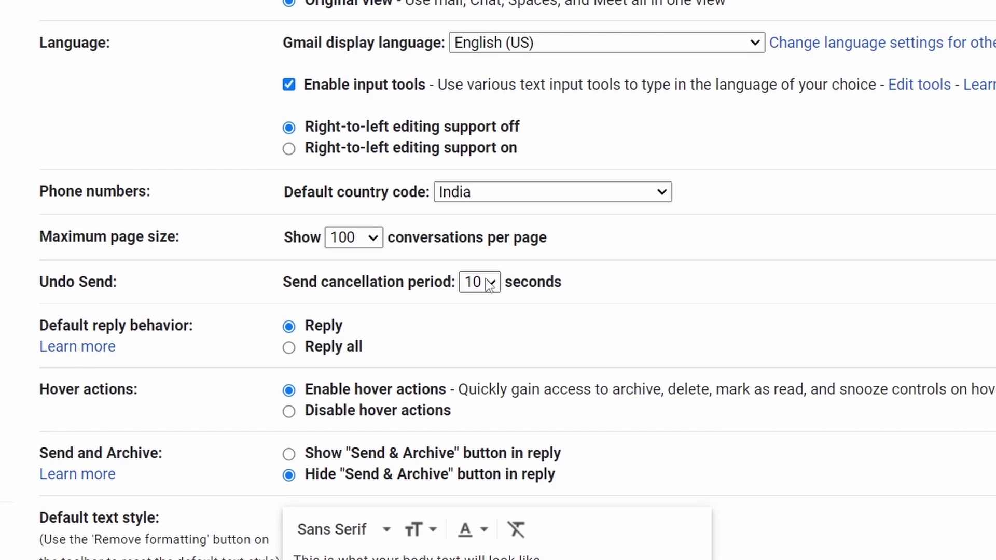
# Raise the Undo Send cancellation period to 30 seconds and save the changes
pyautogui.click(489, 285)
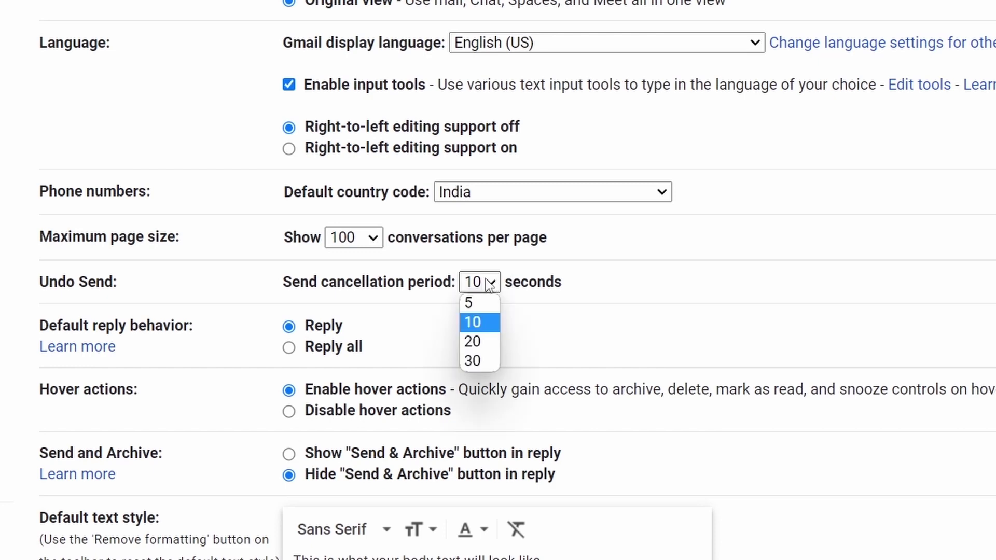
pyautogui.click(481, 359)
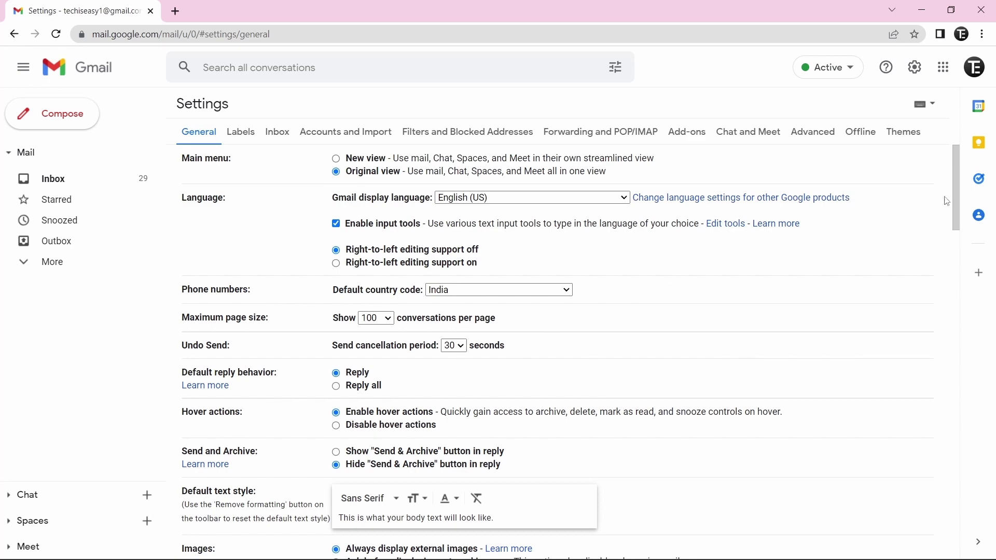
pyautogui.scroll(-2, 958, 315)
pyautogui.scroll(-15, 959, 315)
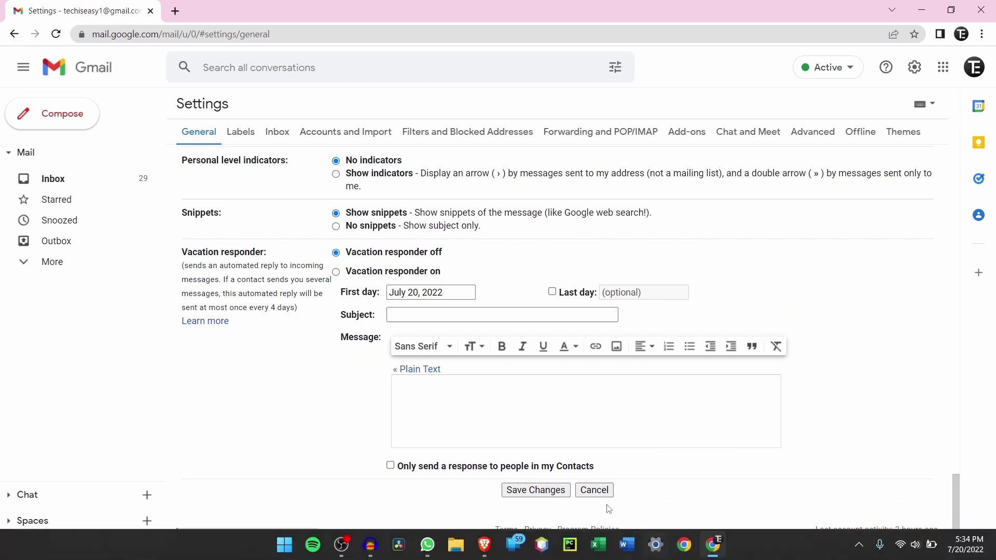
pyautogui.click(537, 491)
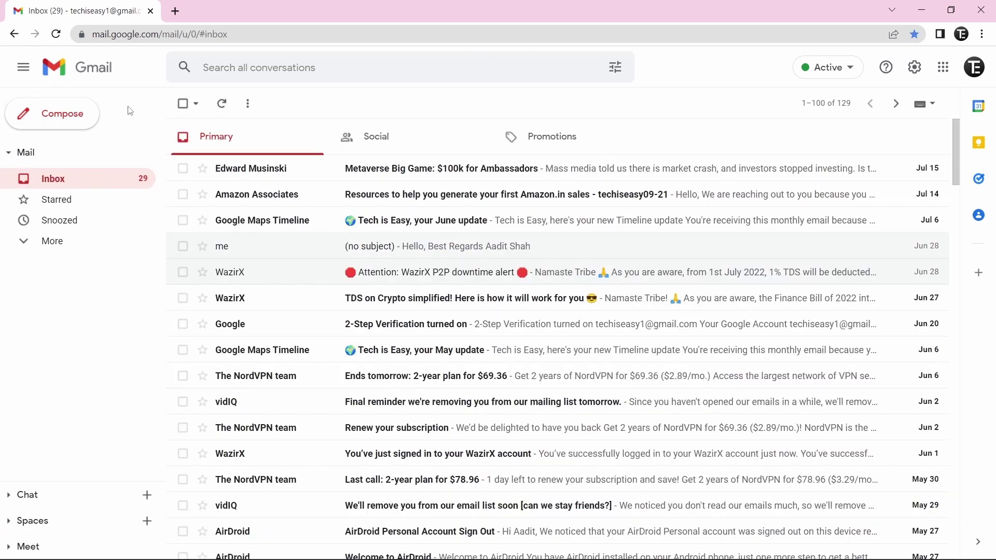
# Compose and send a short test email
pyautogui.click(62, 112)
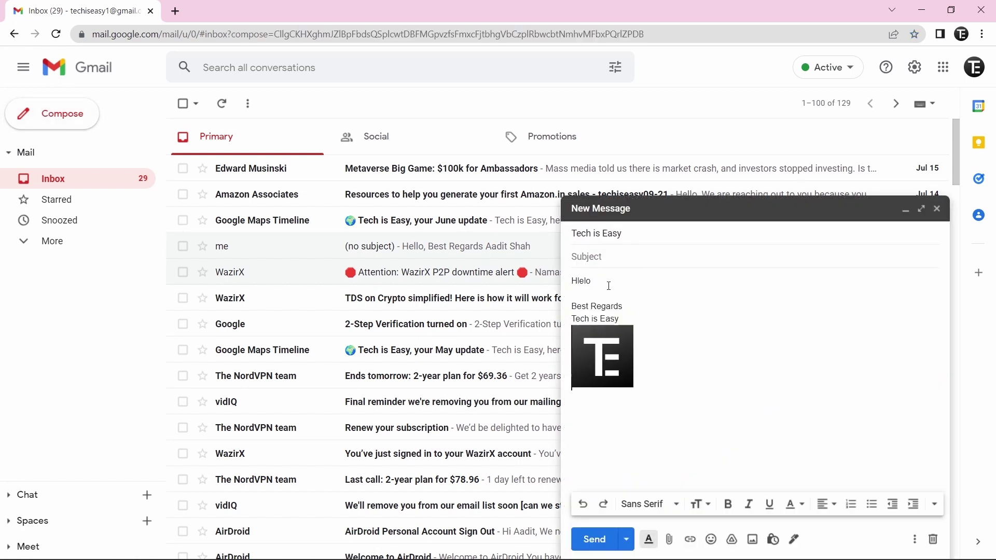
pyautogui.click(595, 540)
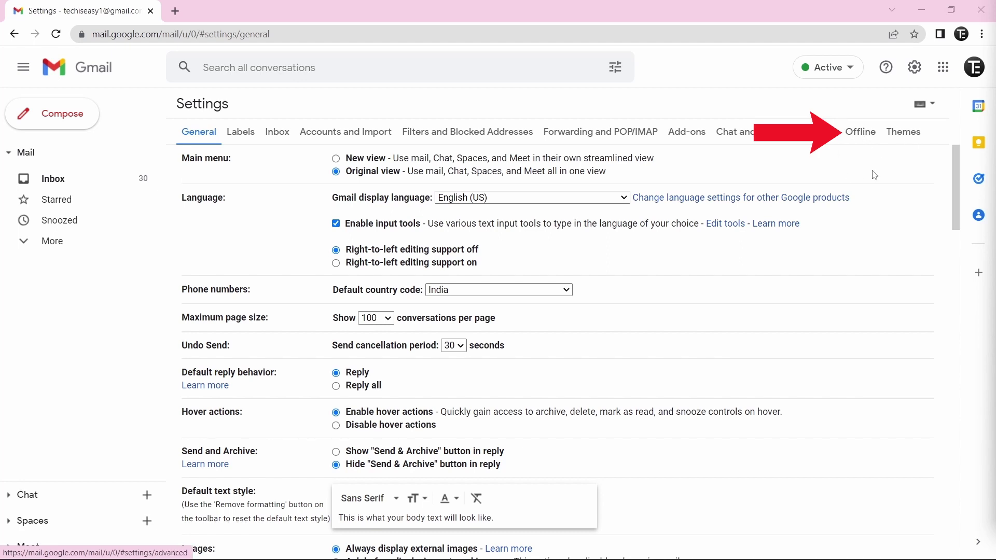
# On the Offline tab, enable offline mail for 7 days with attachments, keeping data after sign-out, and save
pyautogui.click(863, 134)
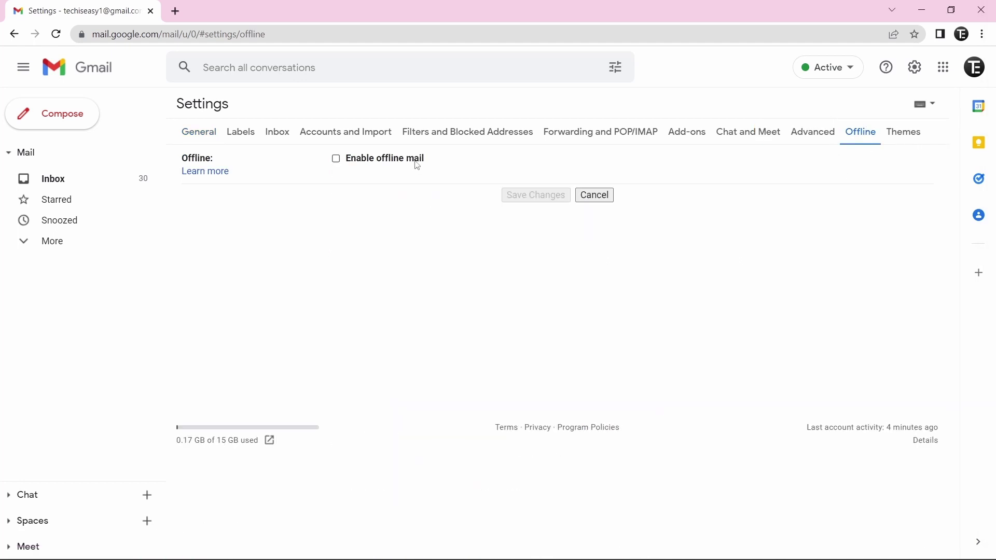
pyautogui.click(337, 159)
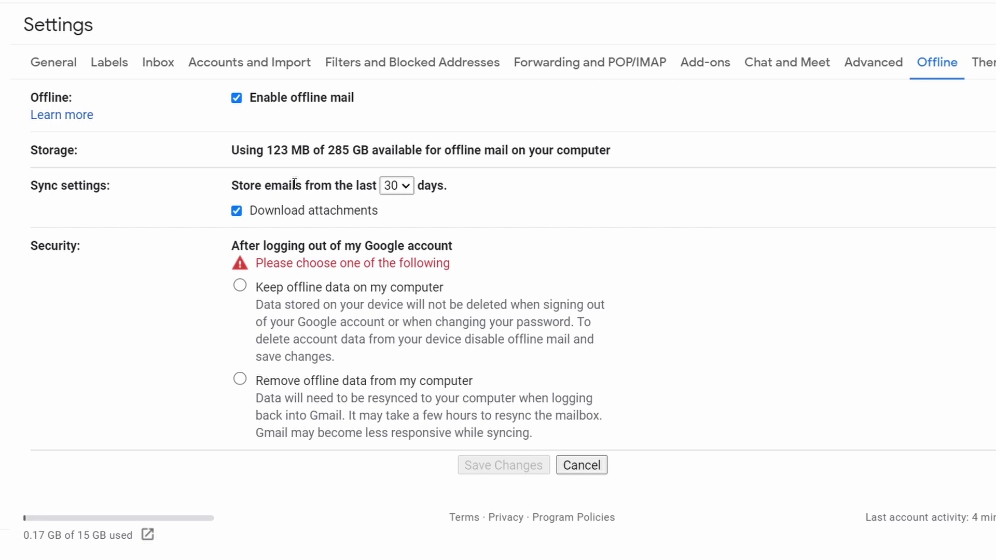
pyautogui.click(398, 188)
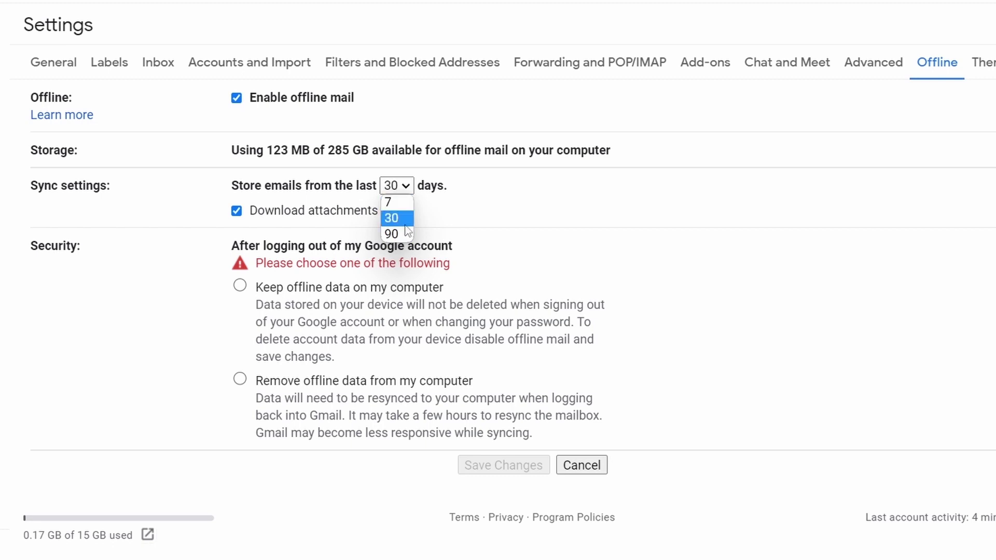
pyautogui.click(389, 203)
pyautogui.click(294, 207)
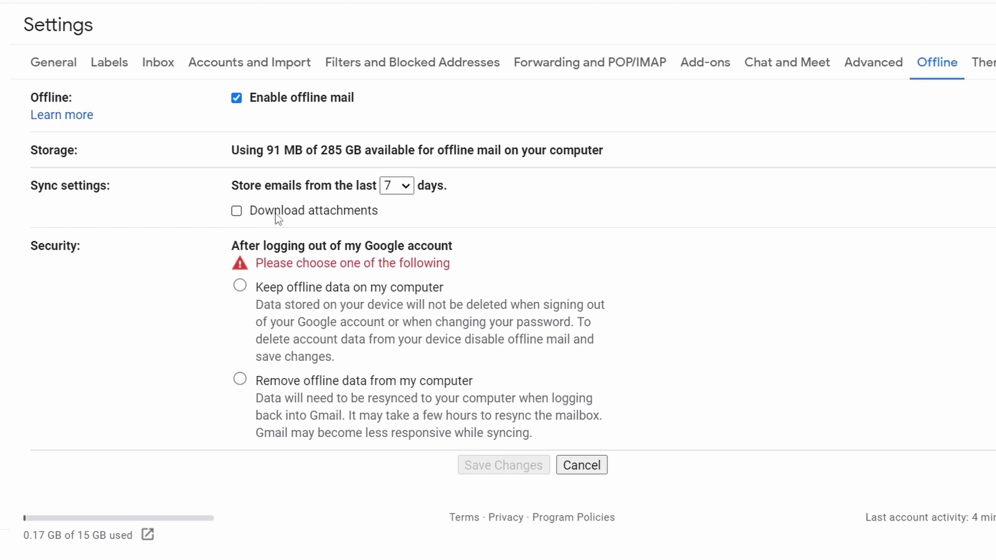
pyautogui.click(276, 212)
pyautogui.click(244, 288)
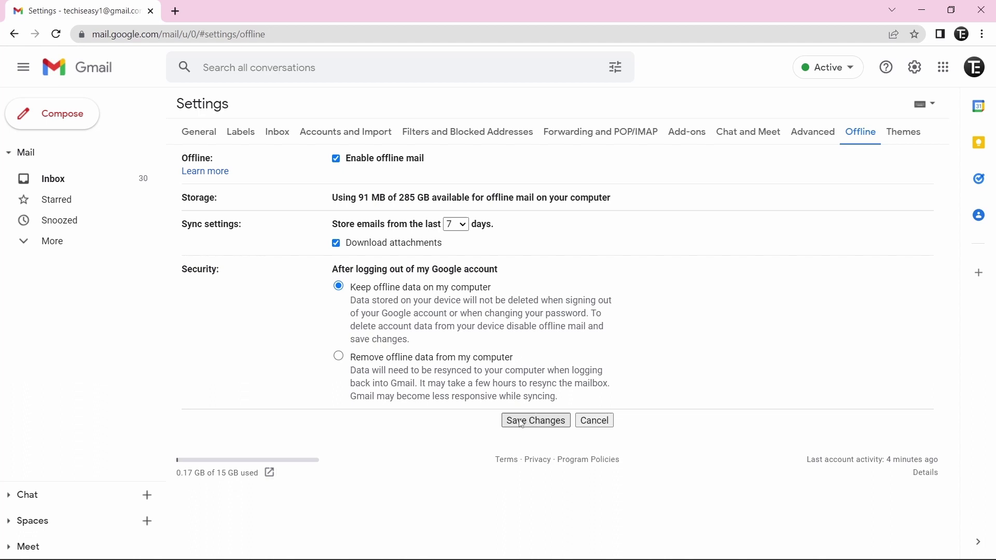
pyautogui.click(523, 421)
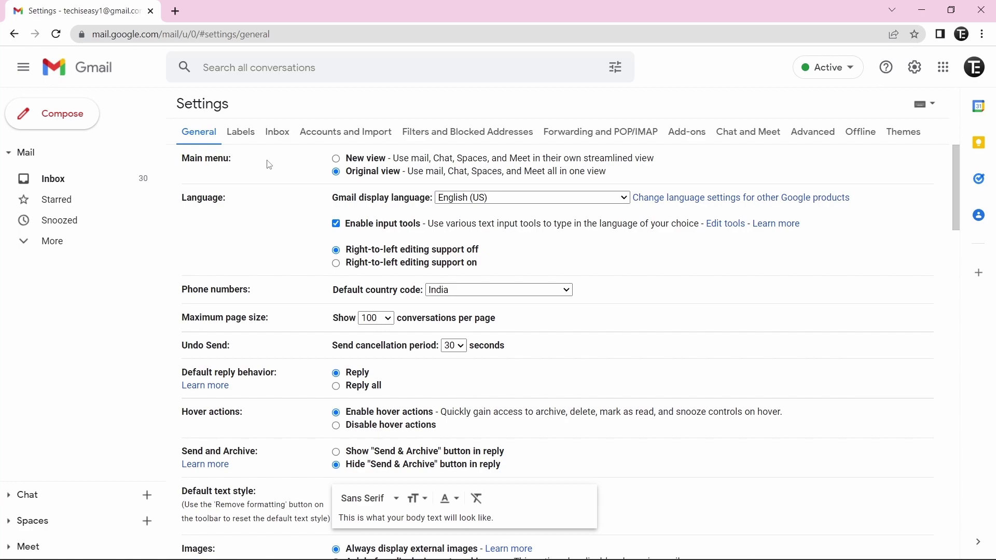
# Scroll down through the General settings page
pyautogui.scroll(-10, 270, 165)
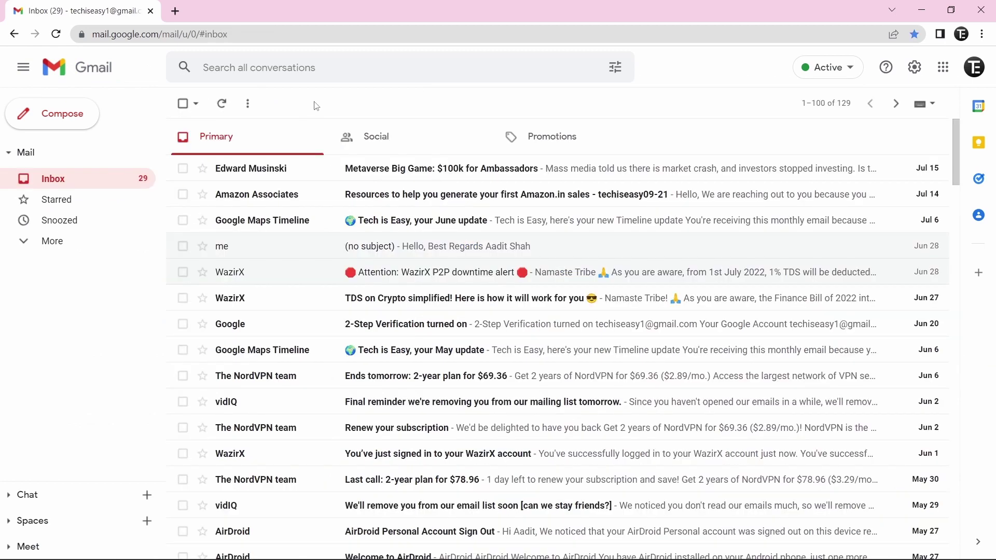
# Start a new message with 'Hello how' and accept the Smart Compose ending 'are you?'
pyautogui.click(66, 118)
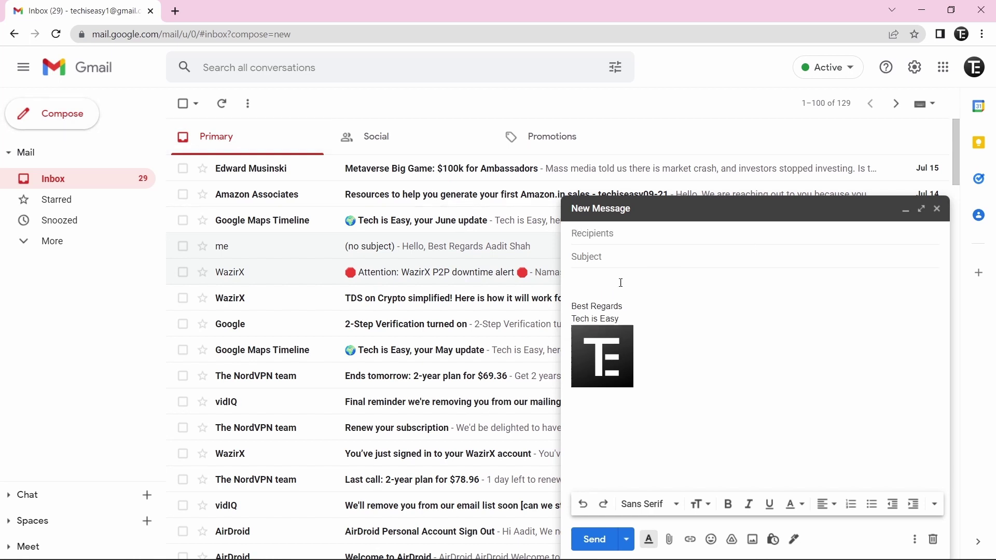
pyautogui.write('Hello how')
pyautogui.moveTo(613, 286)
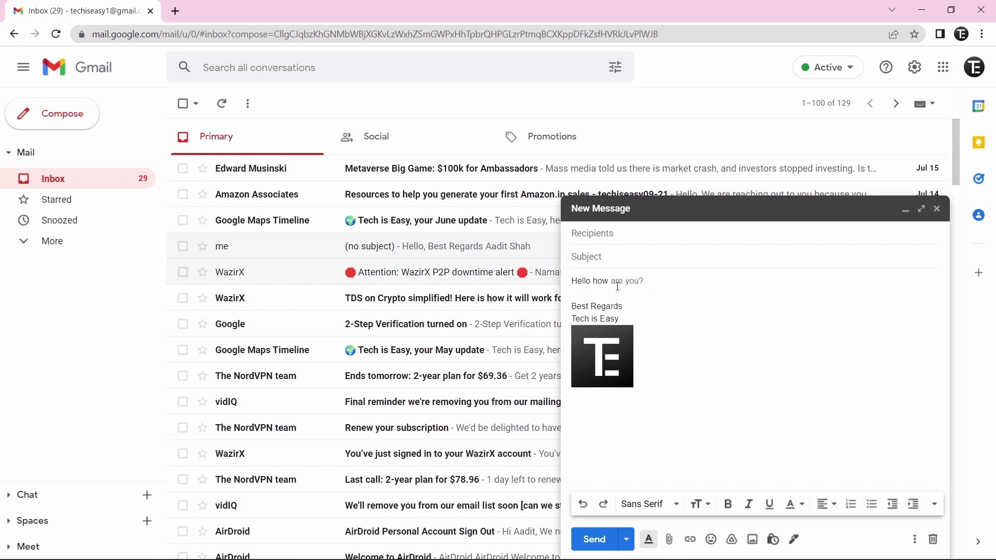
pyautogui.press('Tab')
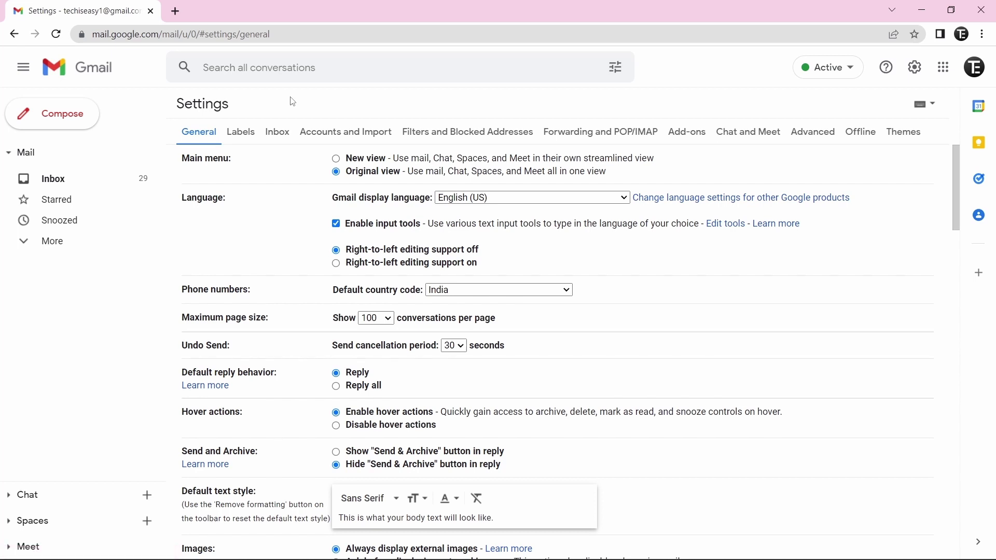
# Open the Inbox settings tab, with the inbox also open in a second browser tab
pyautogui.click(273, 133)
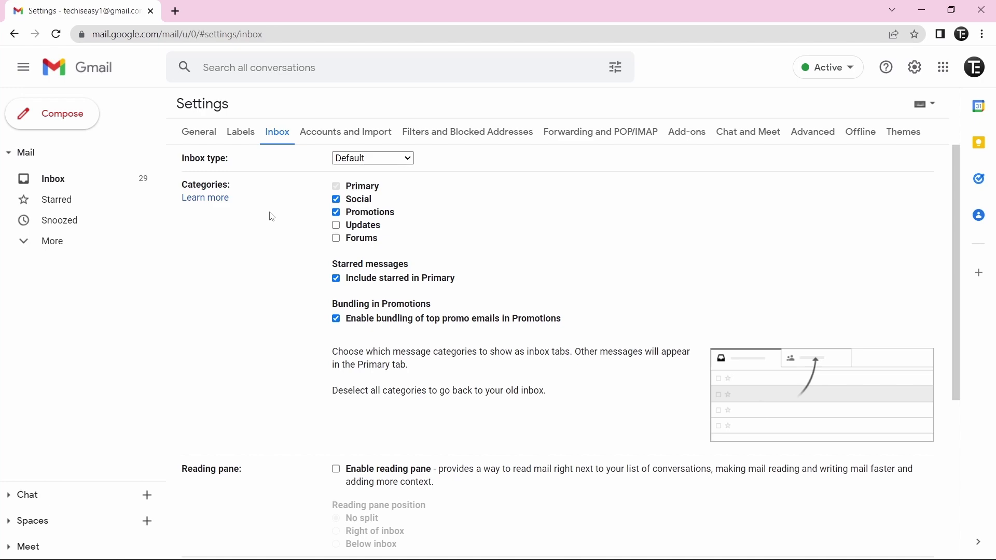
pyautogui.click(91, 71)
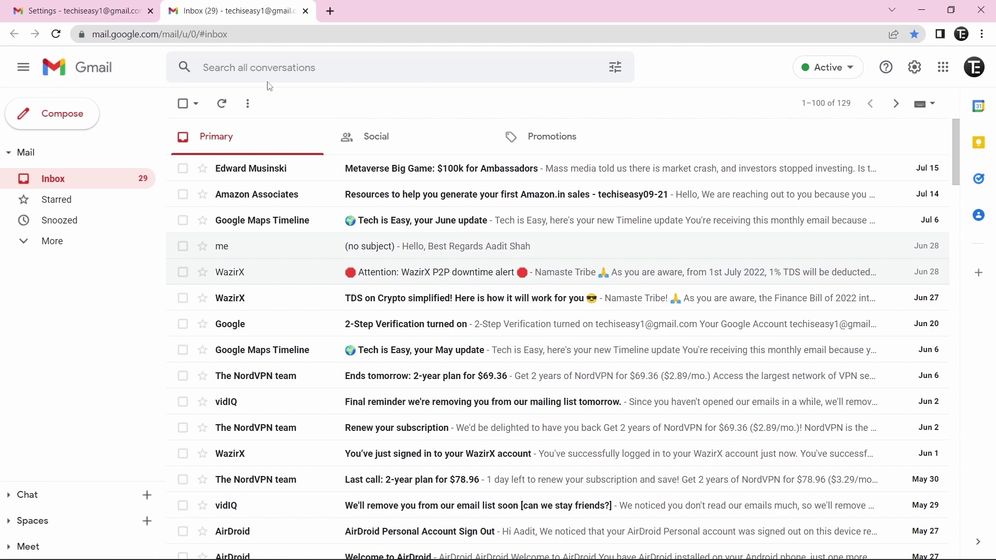
pyautogui.hotkey('ctrl', 'pageup')
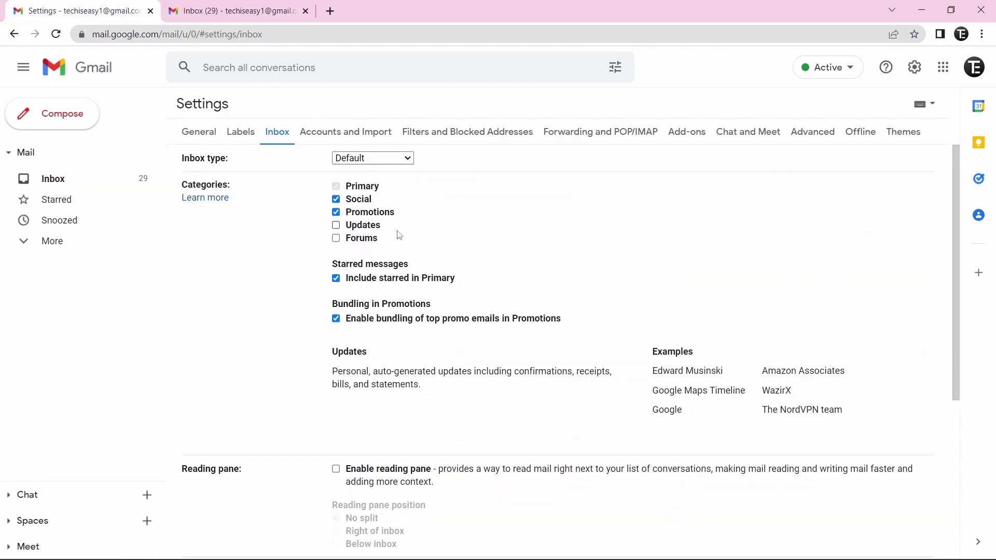
# Tick the Updates category checkbox and save the inbox settings
pyautogui.click(369, 225)
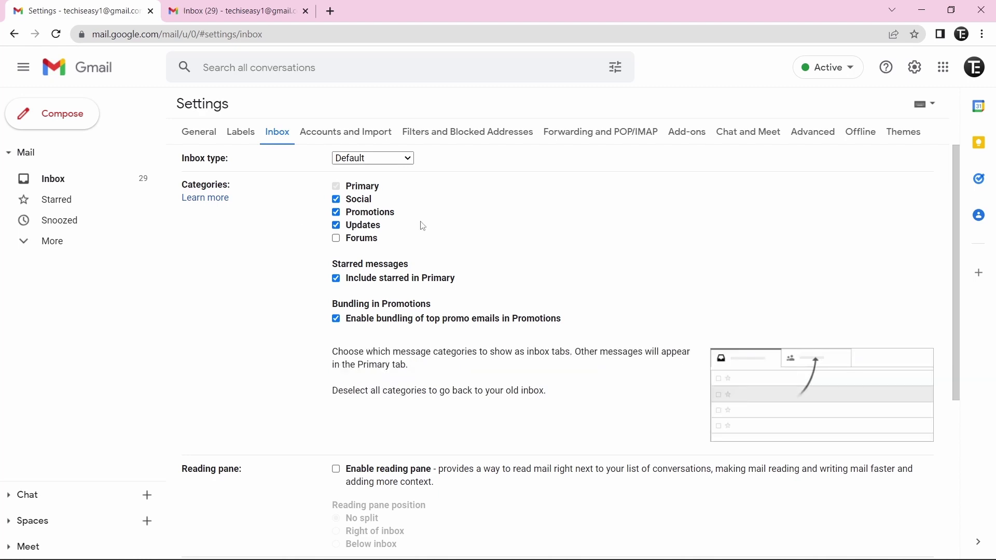
pyautogui.moveTo(387, 225)
pyautogui.scroll(-5, 406, 226)
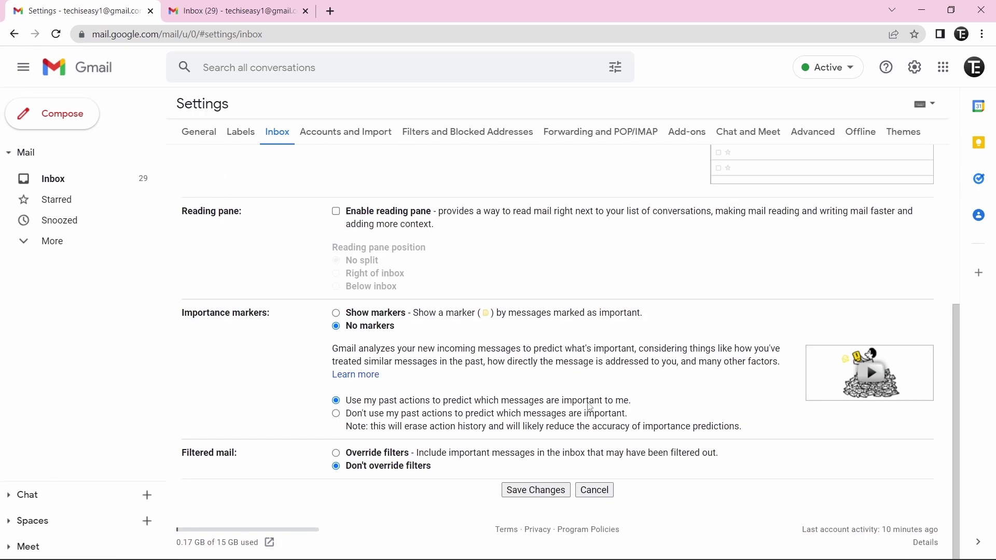
pyautogui.click(518, 492)
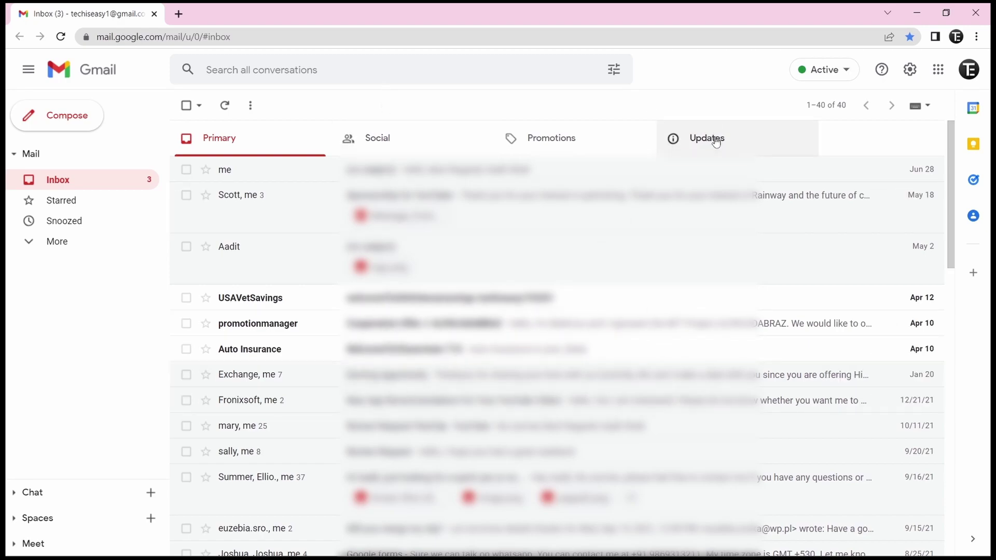
# Open the inbox's Updates tab and browse its 93 update emails
pyautogui.click(695, 145)
pyautogui.scroll(-5, 468, 214)
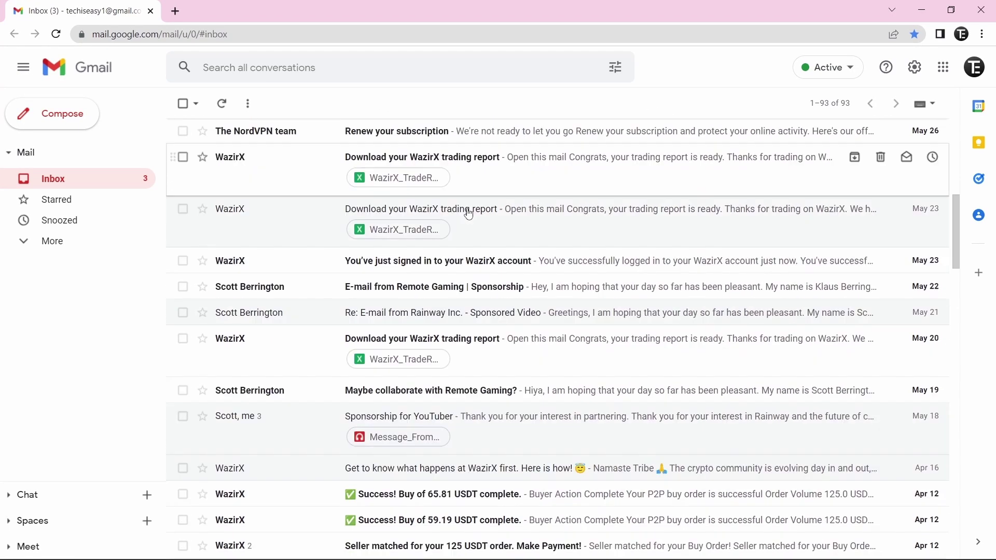
pyautogui.scroll(-9, 468, 214)
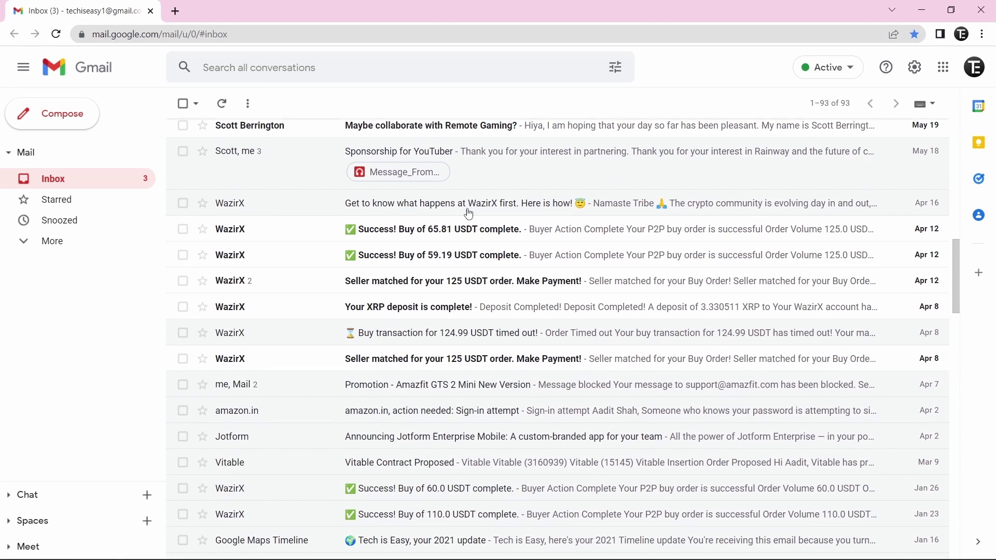
pyautogui.scroll(15, 457, 198)
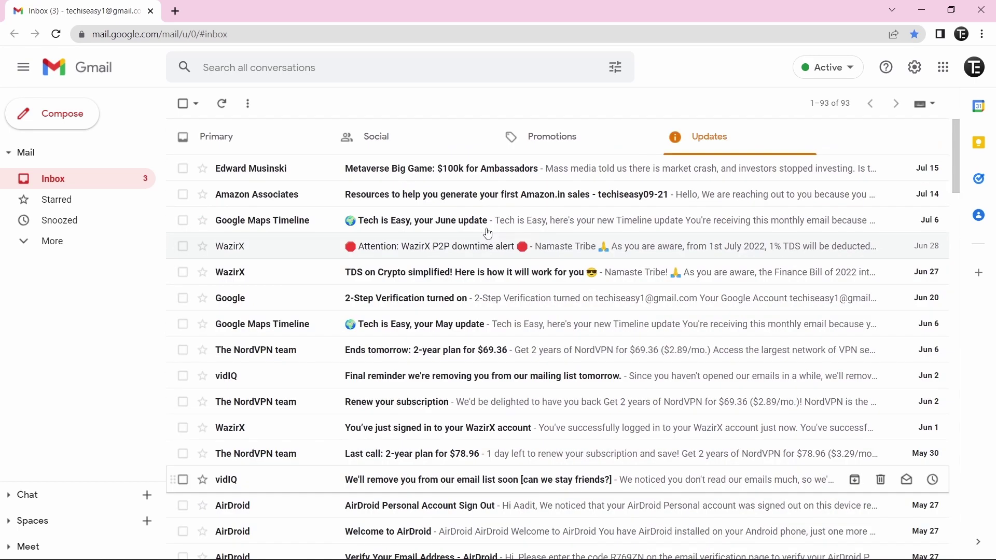